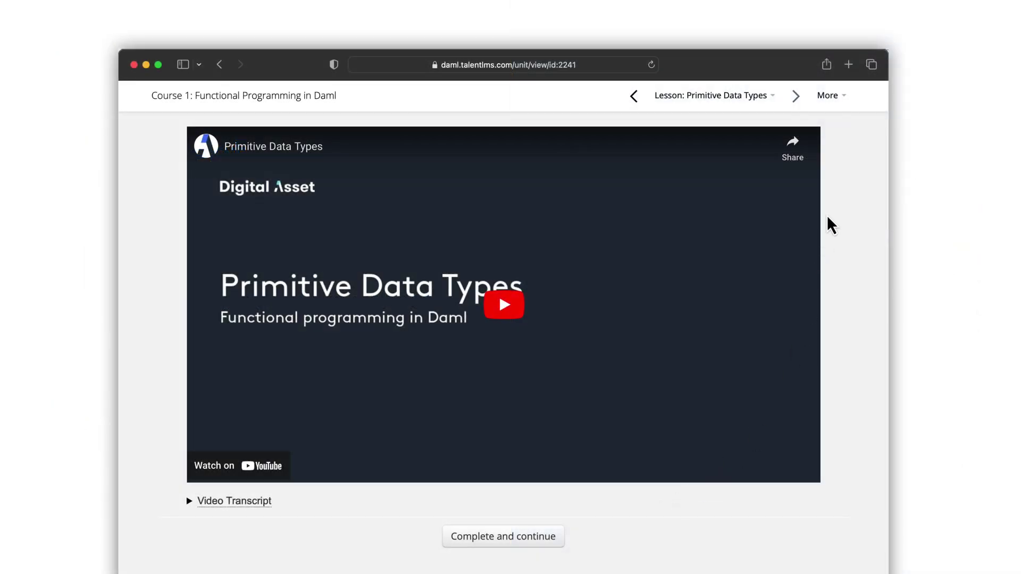
# Open the More dropdown to show Back to the catalog, Send message to Instructor and Log out.
pyautogui.click(843, 97)
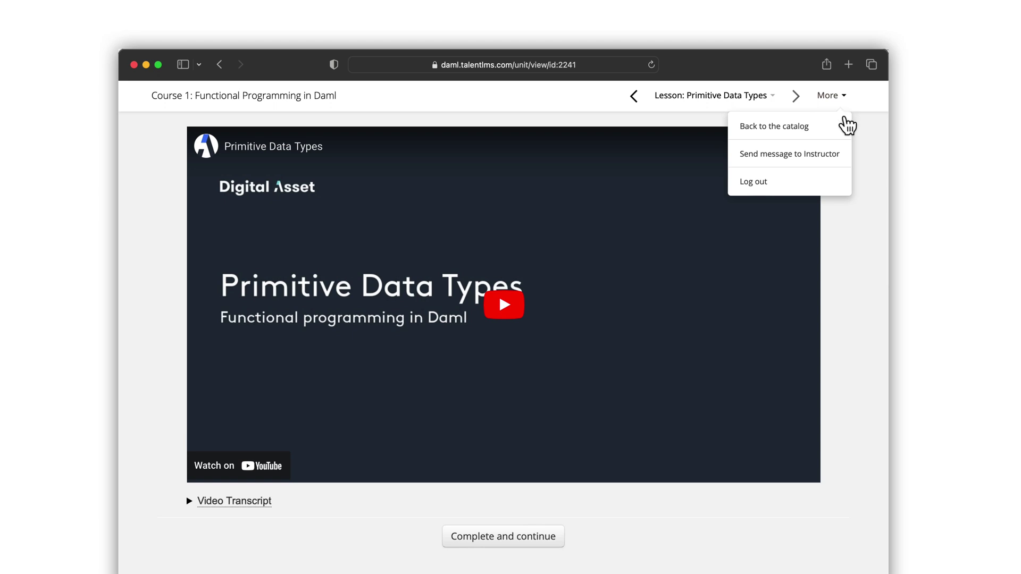